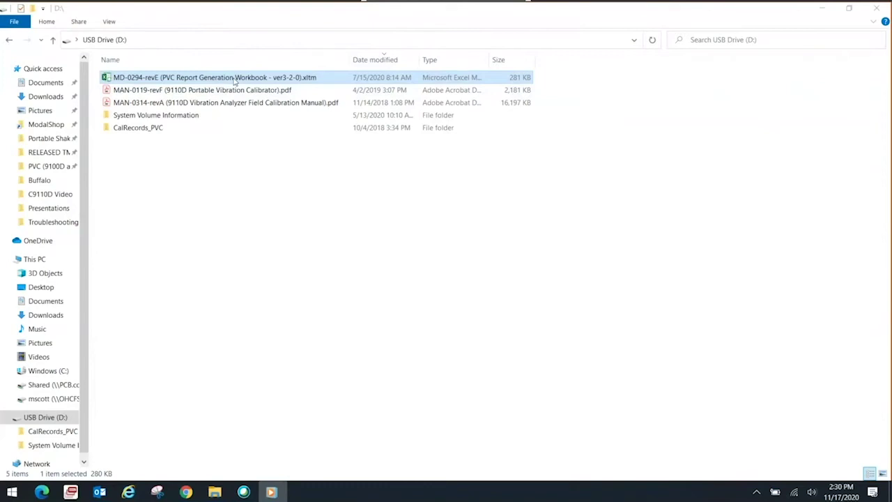
# Bring the File Explorer window showing the USB drive to the front.
pyautogui.click(235, 80)
# Open the MD-0294-revE template and, on Route Creator, enter route name 357B04 with frequency unit Hertz.
pyautogui.doubleClick(234, 80)
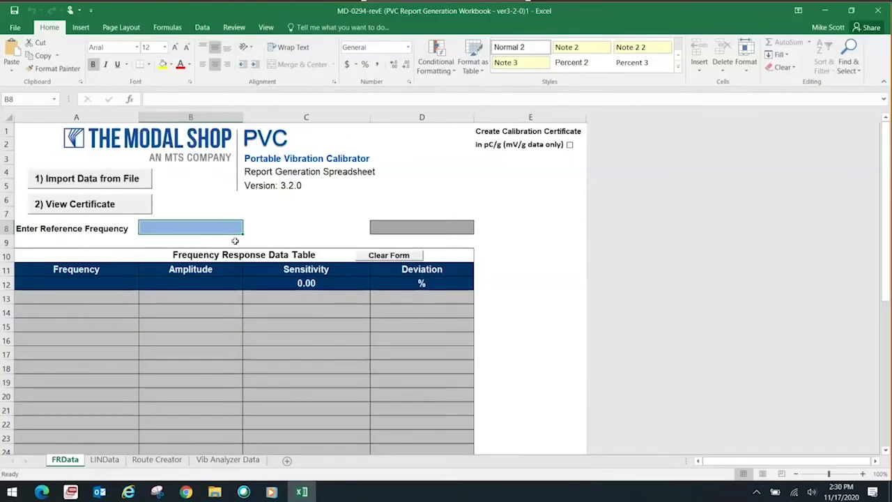
pyautogui.click(159, 460)
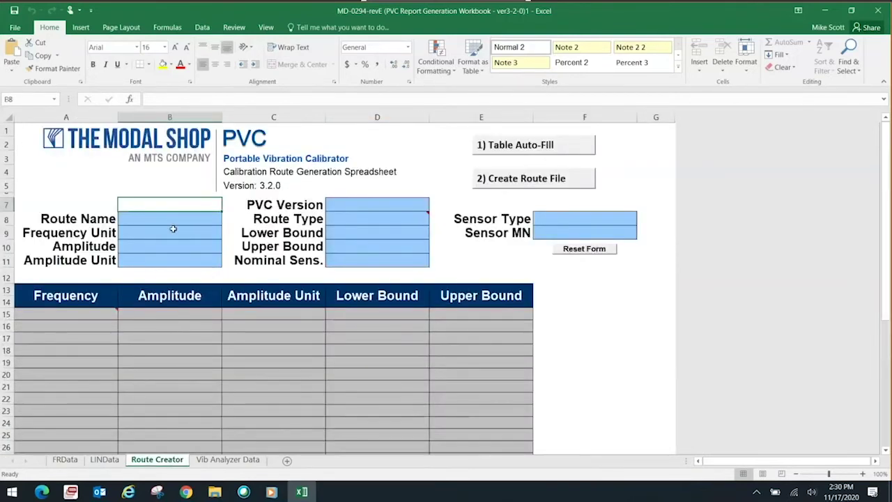
pyautogui.click(173, 218)
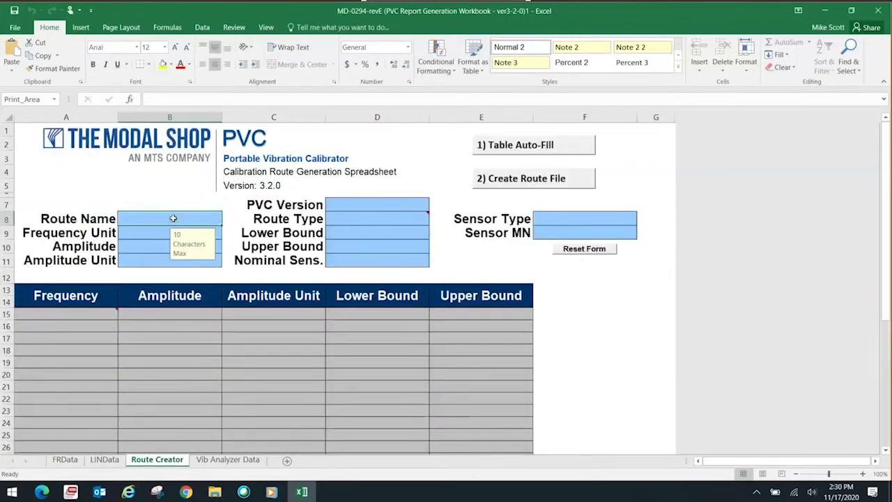
pyautogui.write('357')
pyautogui.write('E04')
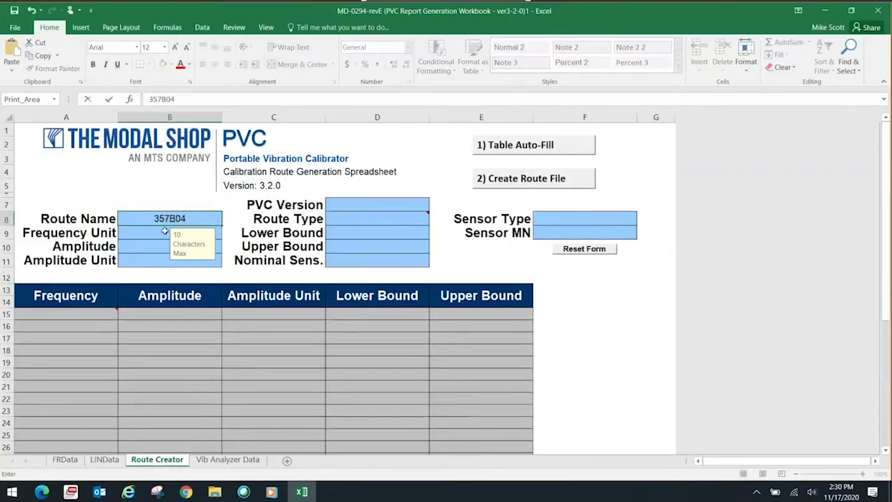
pyautogui.click(165, 233)
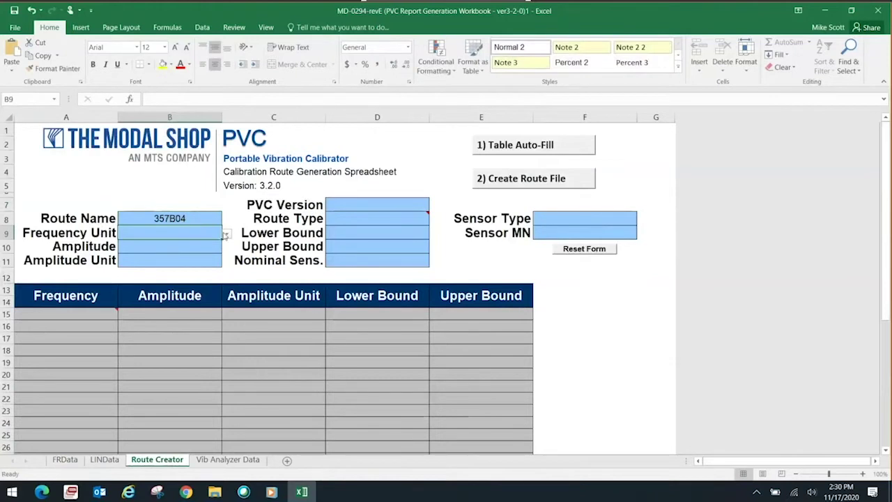
pyautogui.click(226, 234)
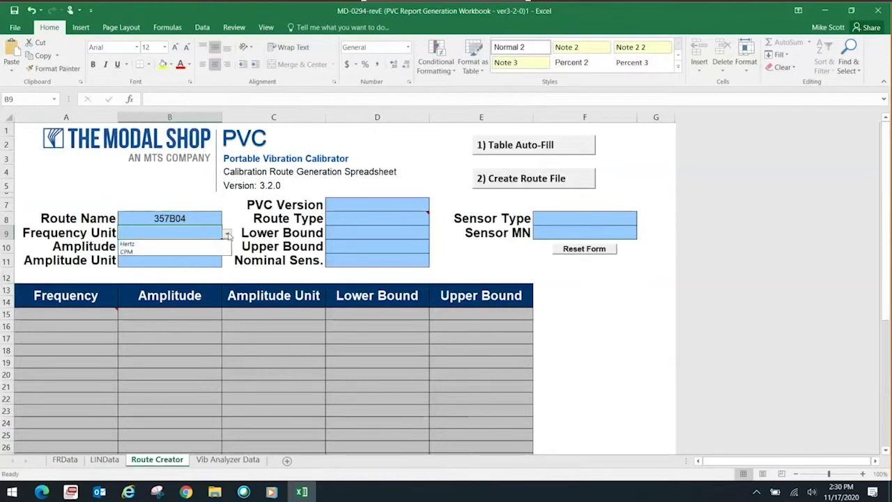
pyautogui.click(185, 243)
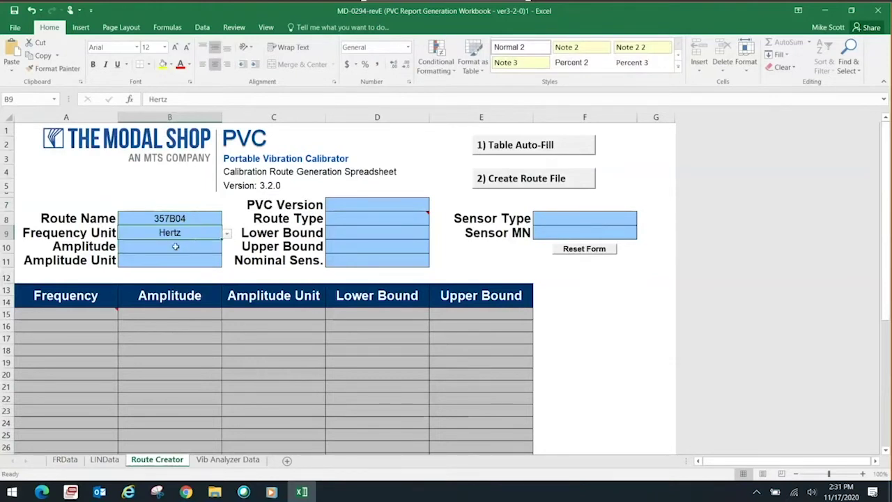
# Set the amplitude to 1.00 g pk and the PVC version to 6.0 or later.
pyautogui.click(176, 247)
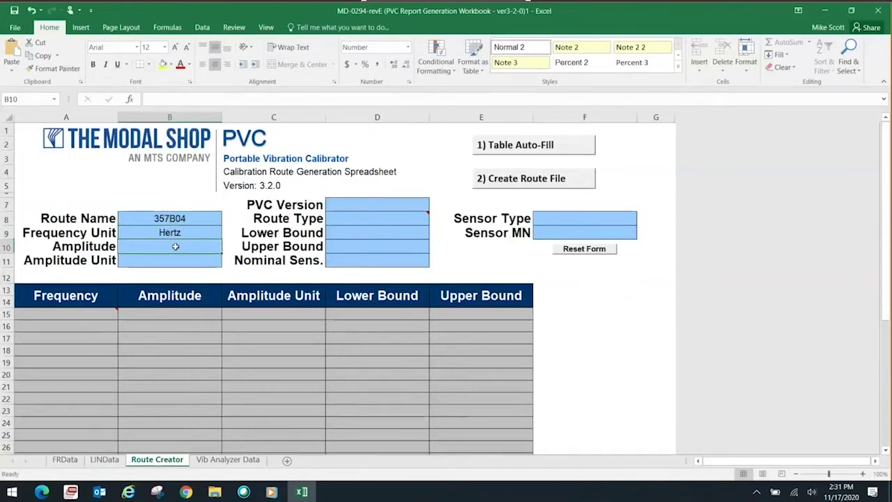
pyautogui.write('1')
pyautogui.click(179, 259)
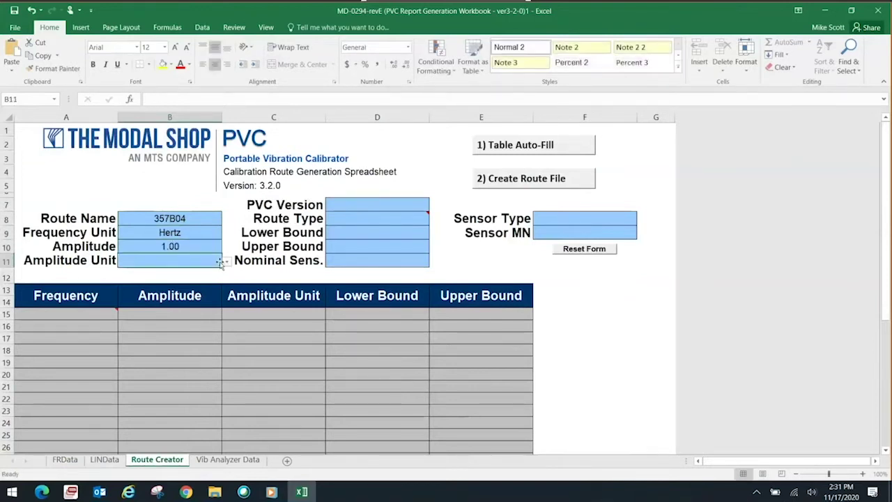
pyautogui.click(227, 261)
pyautogui.click(183, 272)
pyautogui.click(382, 203)
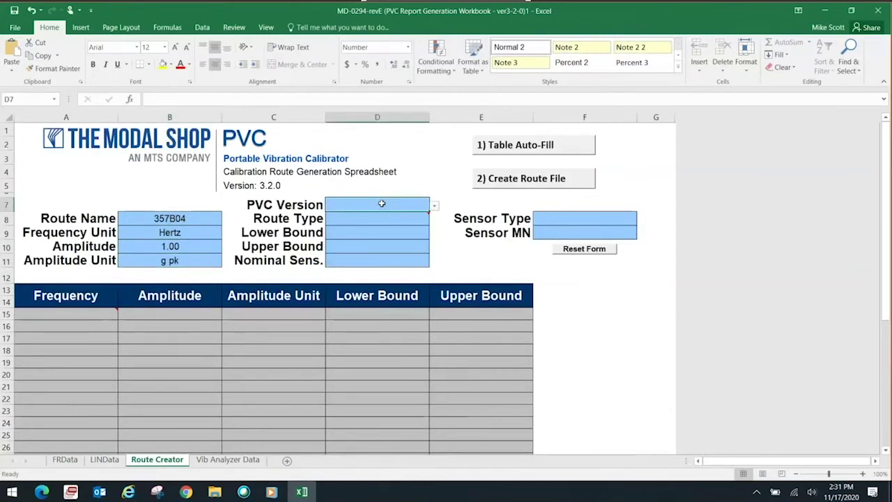
pyautogui.click(433, 207)
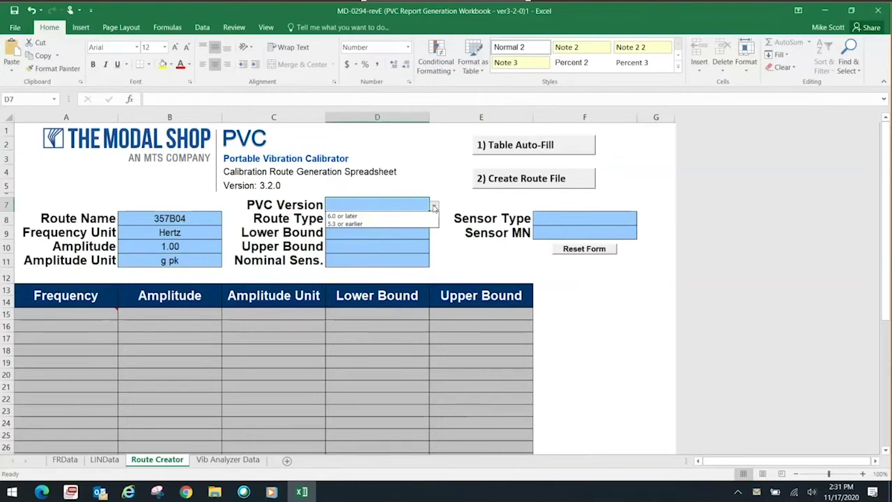
pyautogui.click(365, 217)
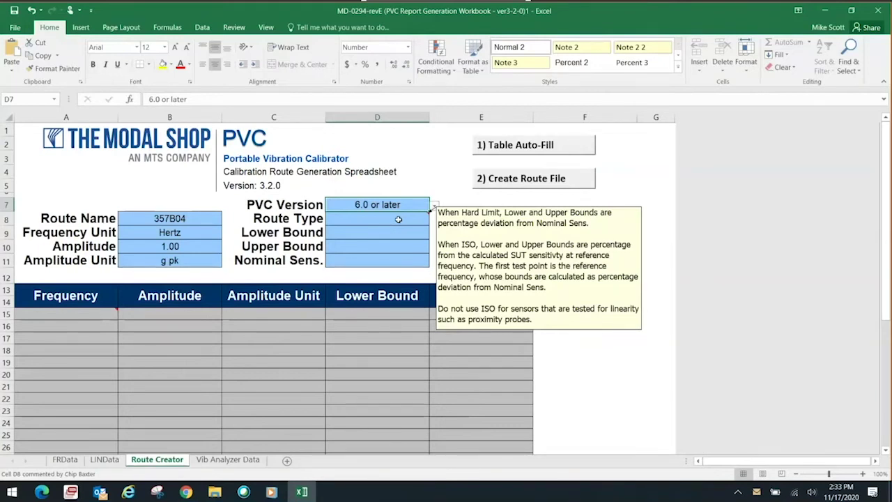
# Choose ISO as the route type and enter 5 for both the lower and upper bounds.
pyautogui.click(398, 219)
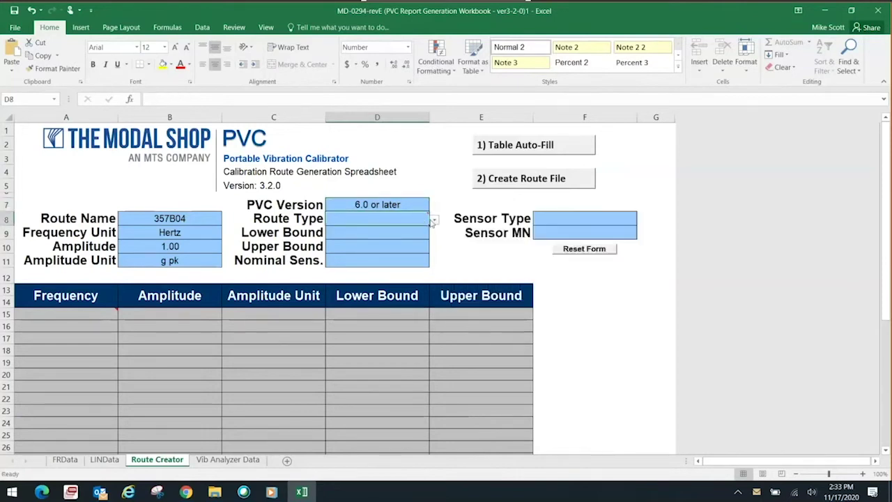
pyautogui.click(432, 220)
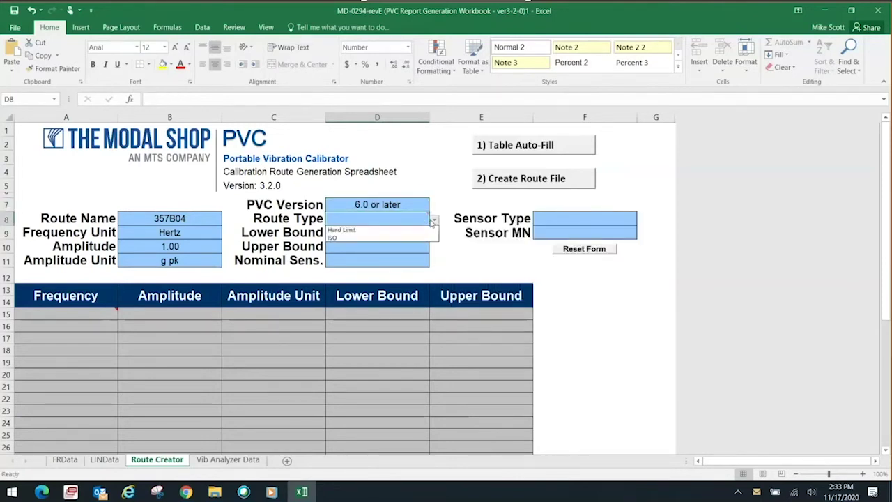
pyautogui.click(377, 237)
pyautogui.click(378, 234)
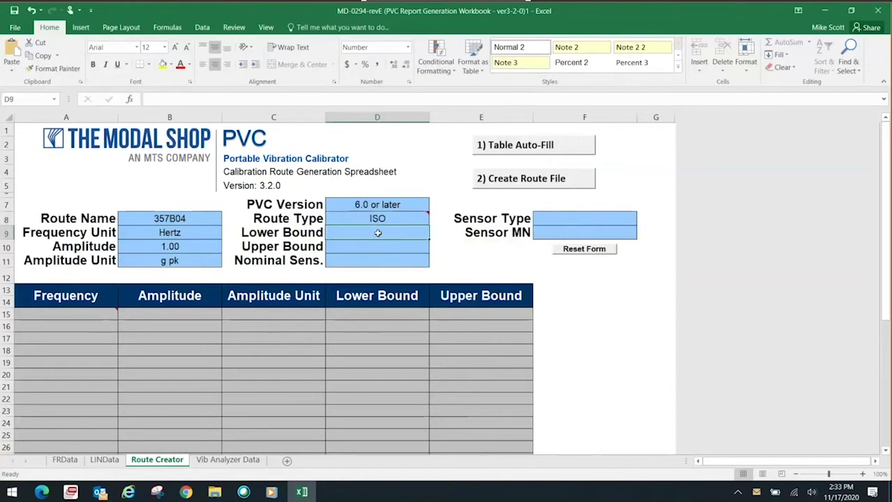
pyautogui.write('5')
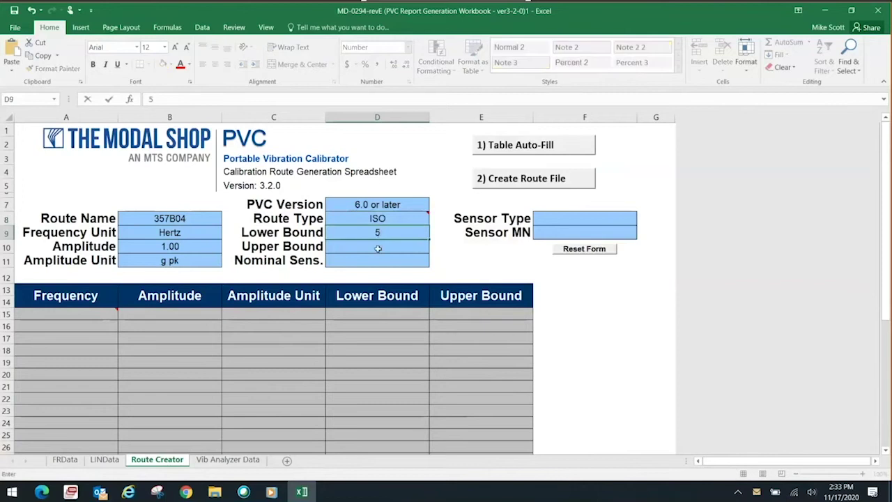
pyautogui.click(378, 248)
pyautogui.write('5')
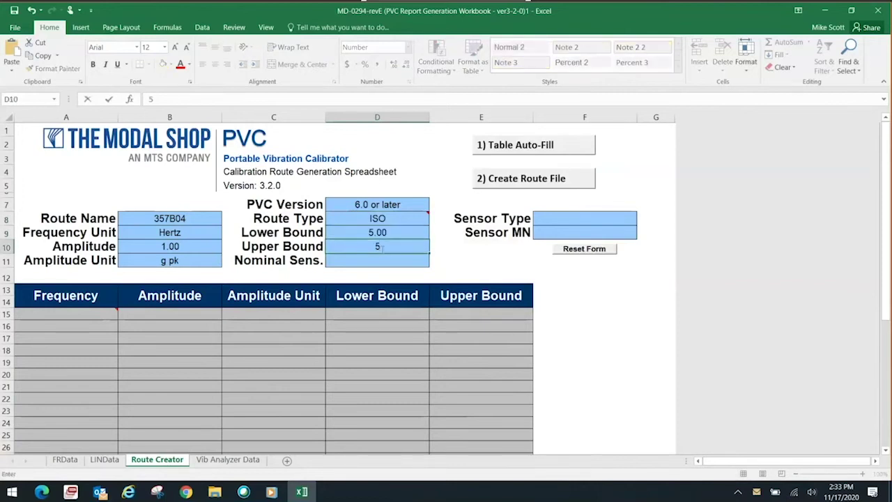
pyautogui.press('Return')
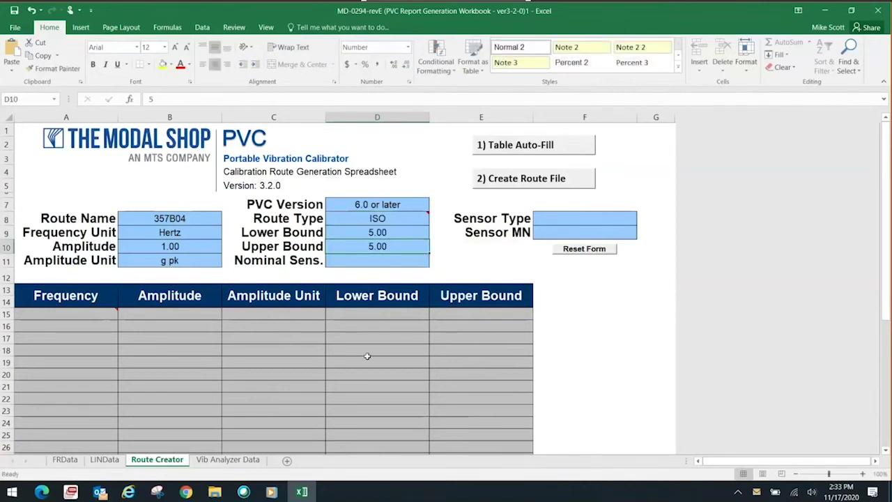
# On the 357B04 product page, look up the Sensitivity (±15 %) spec of 10 pC/g.
pyautogui.click(186, 492)
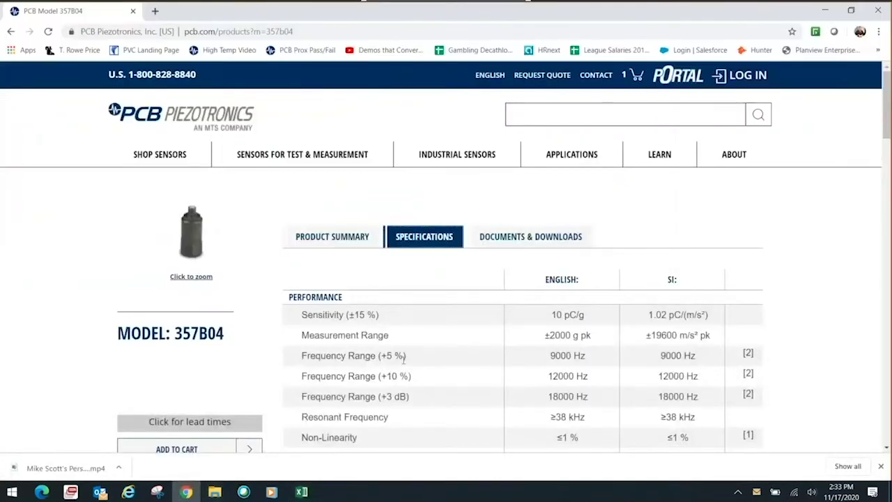
pyautogui.moveTo(408, 357); pyautogui.dragTo(300, 357)
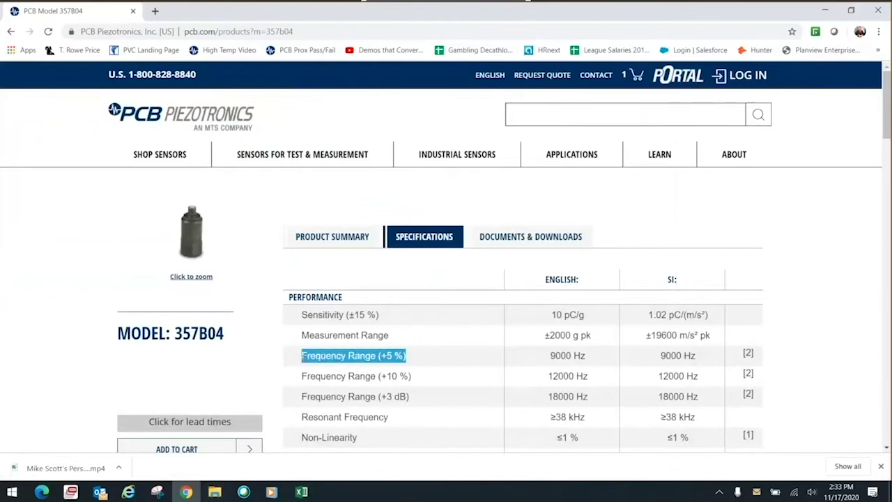
pyautogui.click(324, 432)
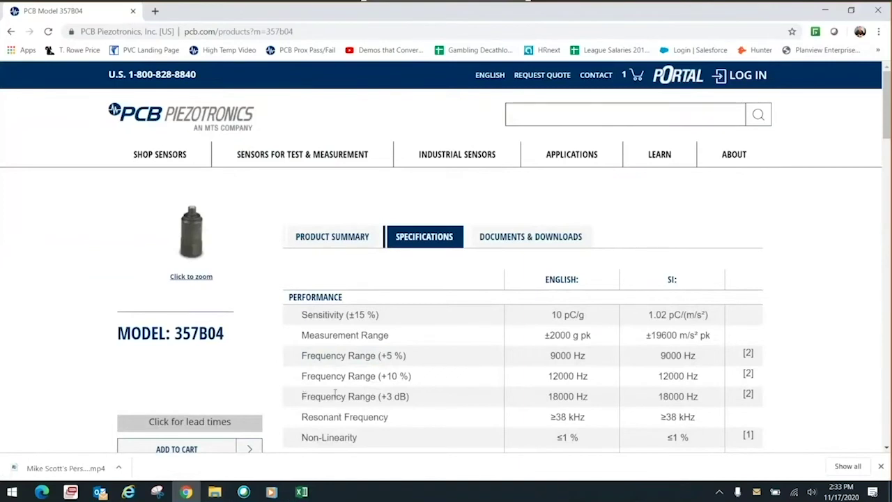
pyautogui.moveTo(389, 315); pyautogui.dragTo(300, 316)
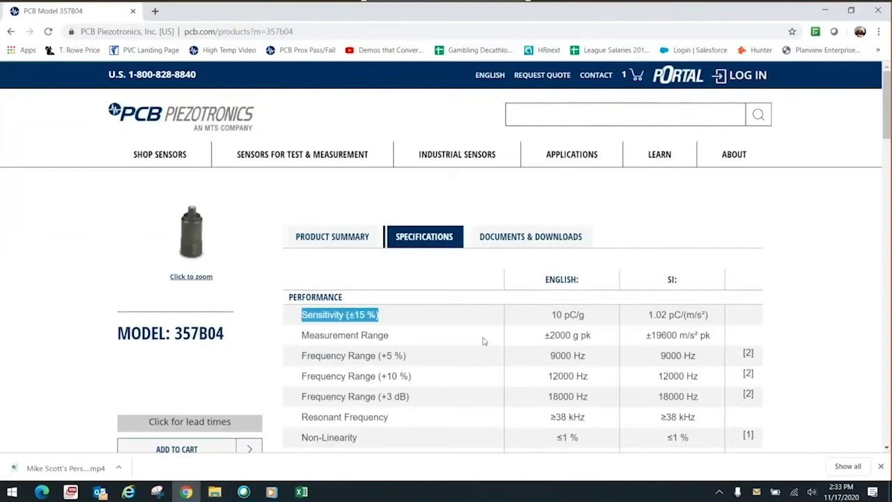
pyautogui.moveTo(584, 315); pyautogui.dragTo(549, 315)
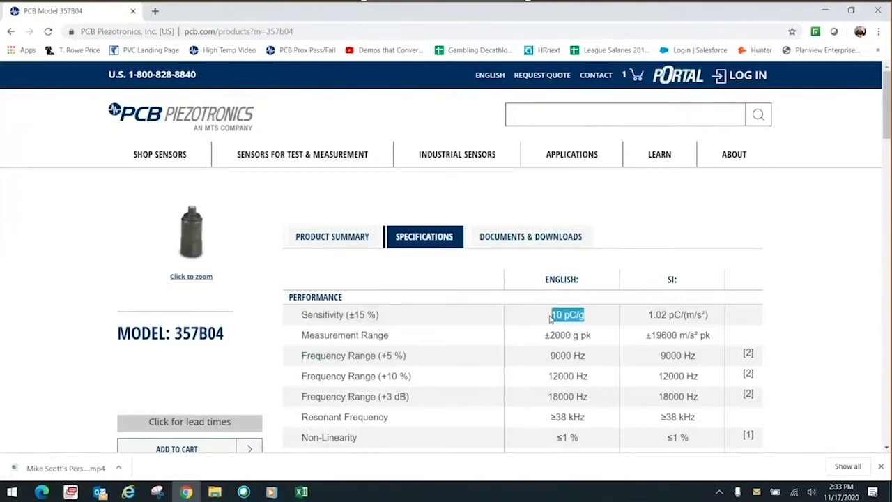
pyautogui.click(475, 371)
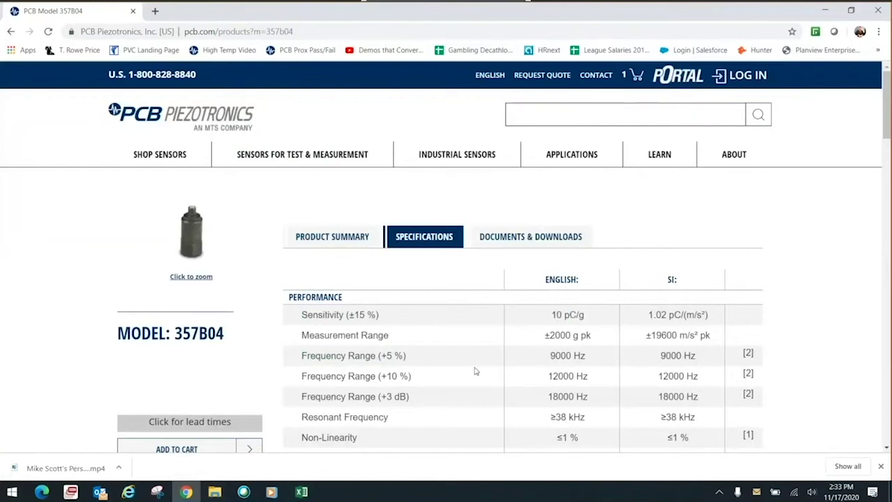
# Review the Frequency Range values: 9000 Hz (+5 %), 12000 Hz (+10 %) and 18000 Hz.
pyautogui.moveTo(407, 356); pyautogui.dragTo(309, 355)
pyautogui.moveTo(589, 355); pyautogui.dragTo(550, 357)
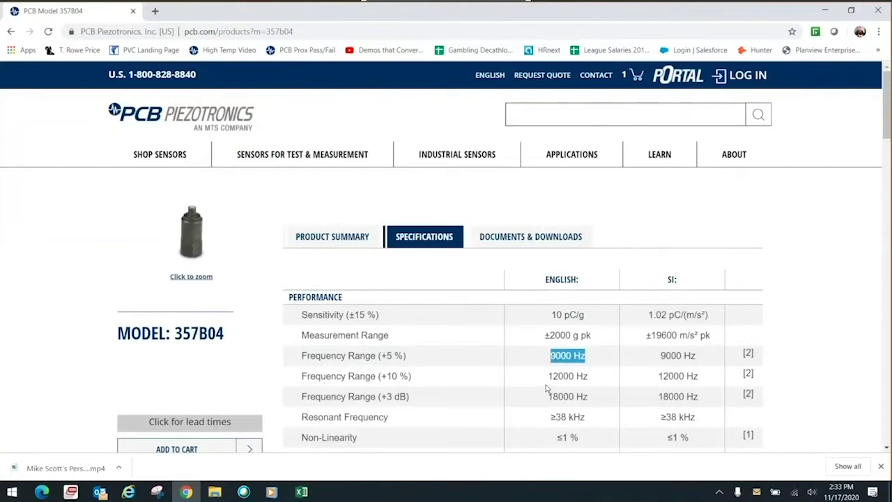
pyautogui.click(546, 383)
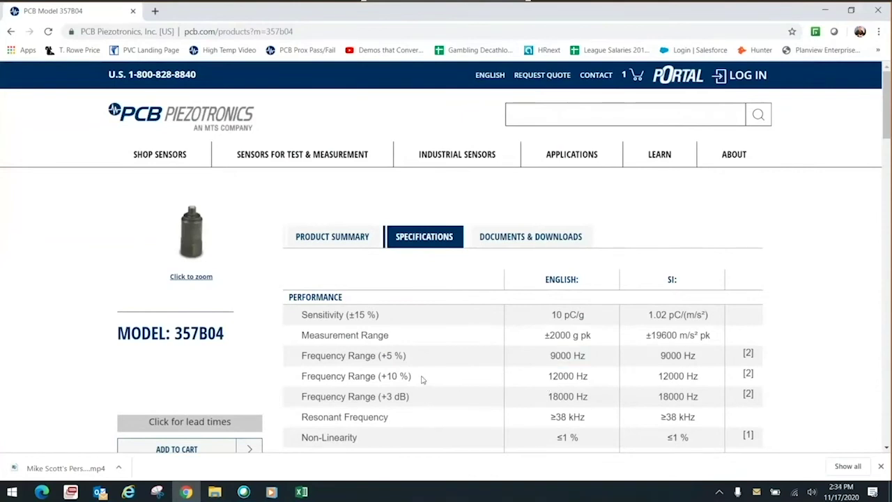
pyautogui.moveTo(414, 377); pyautogui.dragTo(301, 376)
pyautogui.click(545, 376)
pyautogui.moveTo(588, 376); pyautogui.dragTo(545, 377)
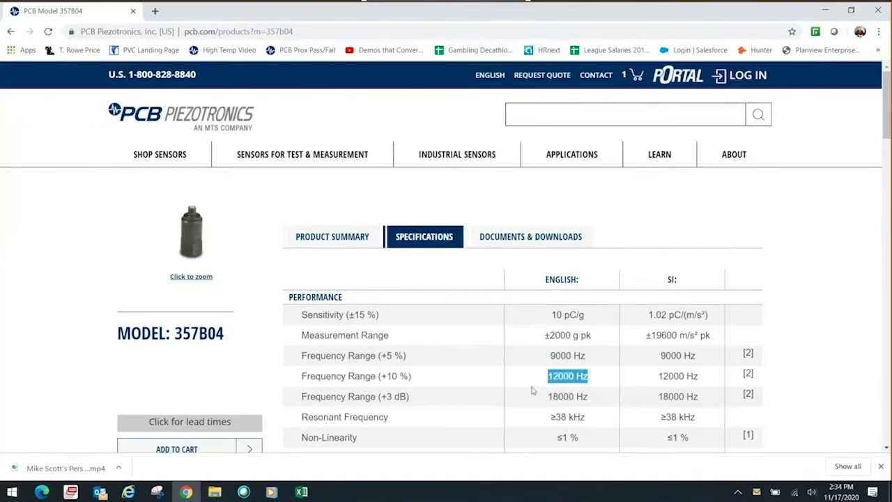
pyautogui.click(531, 382)
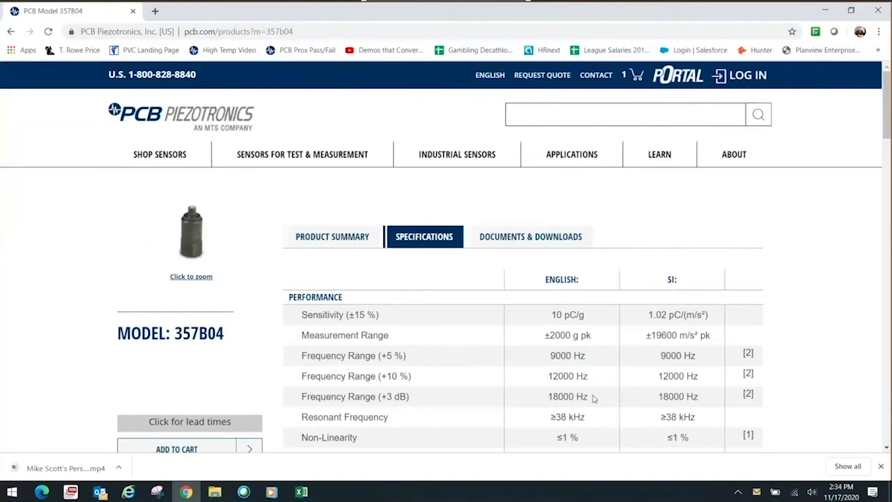
pyautogui.moveTo(591, 398); pyautogui.dragTo(548, 397)
pyautogui.click(546, 401)
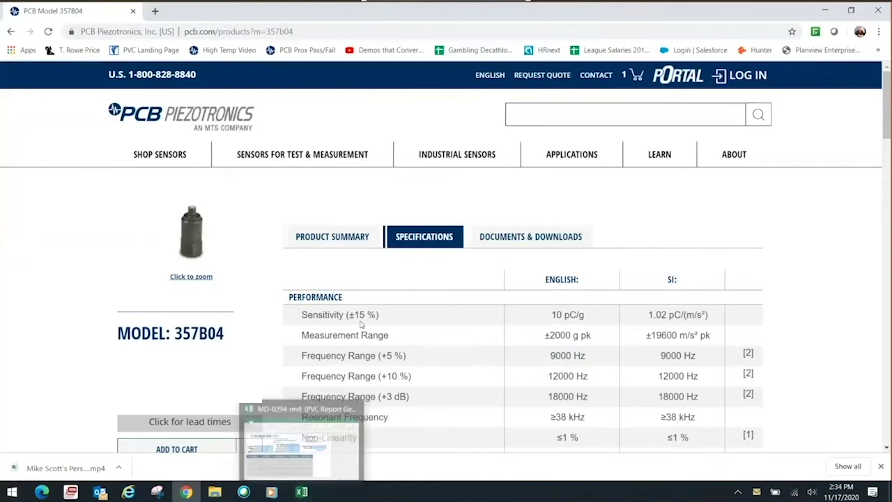
# Recheck the ±15 % sensitivity tolerance and value, then return to the Excel workbook.
pyautogui.moveTo(385, 317); pyautogui.dragTo(339, 316)
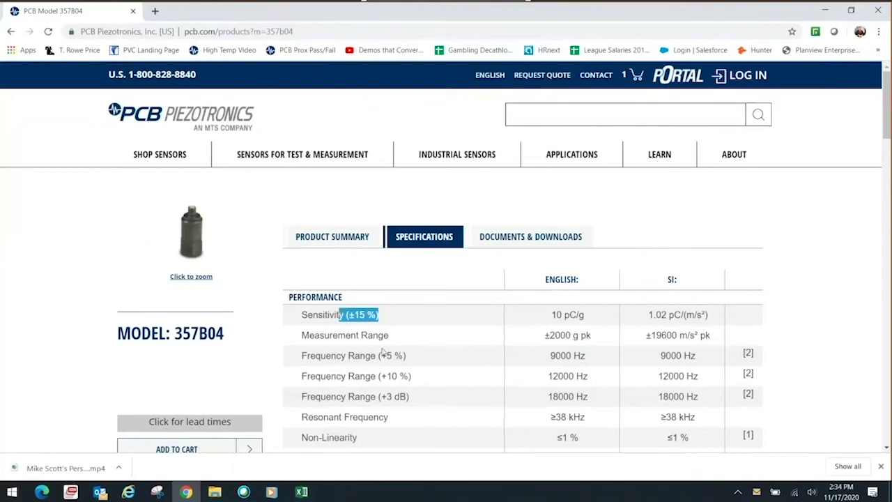
pyautogui.click(413, 362)
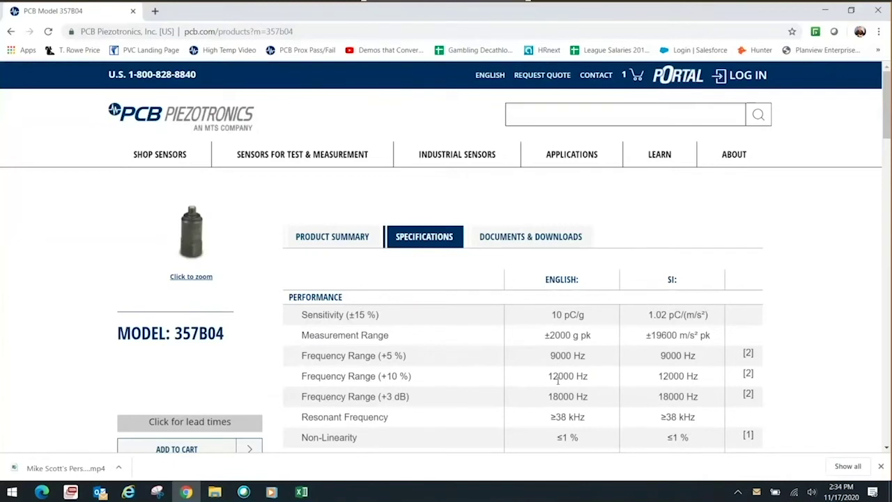
pyautogui.moveTo(593, 316); pyautogui.dragTo(552, 315)
pyautogui.click(301, 491)
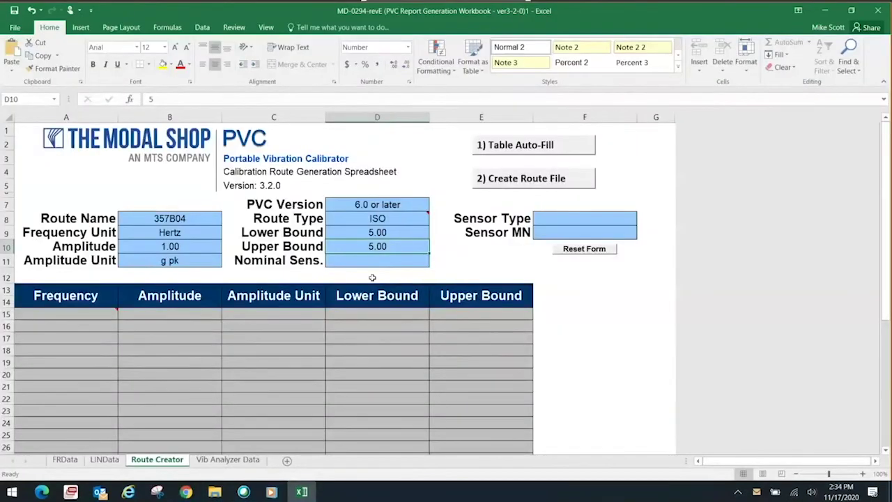
# Enter a nominal sensitivity of 10 in D11.
pyautogui.click(374, 232)
pyautogui.click(374, 246)
pyautogui.click(378, 260)
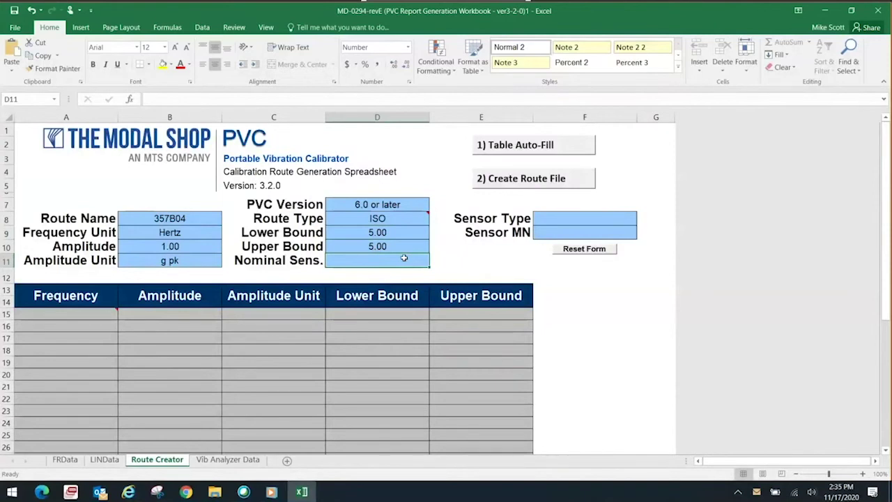
pyautogui.write('10')
pyautogui.press('Return')
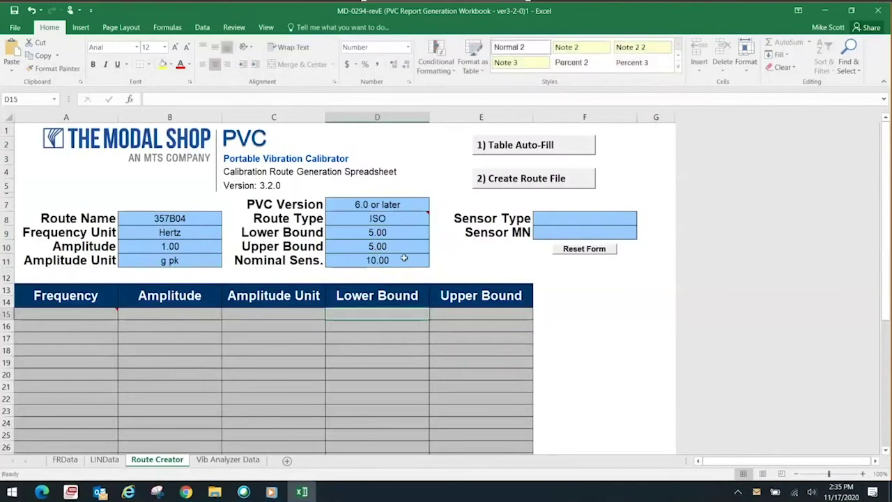
# Set the sensor type to Charge and the sensor model number to 357B04.
pyautogui.click(581, 219)
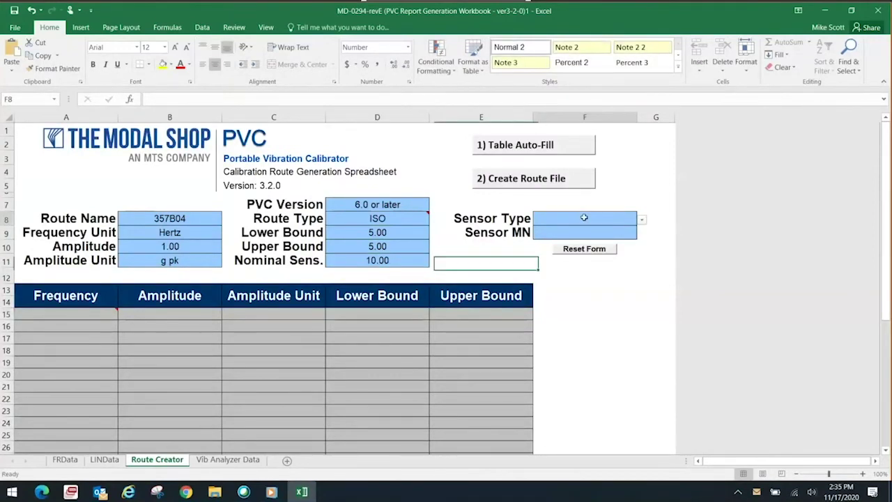
pyautogui.click(642, 220)
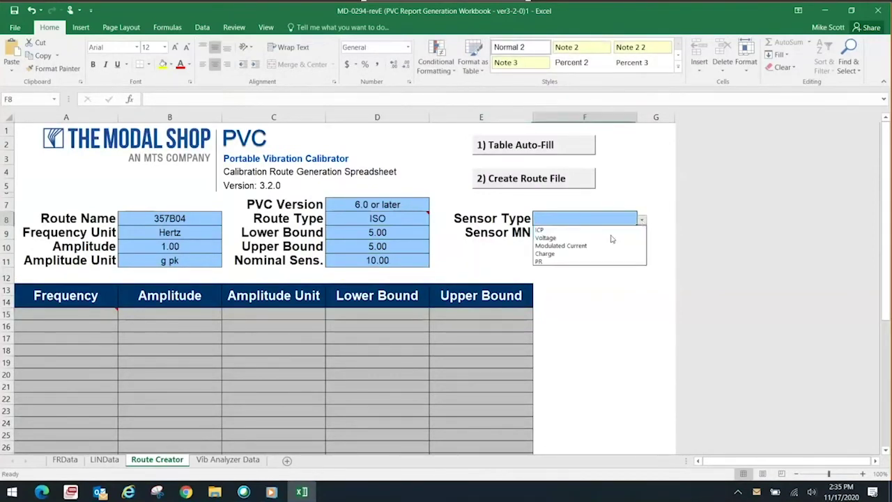
pyautogui.click(619, 253)
pyautogui.click(579, 234)
pyautogui.write('357B04')
pyautogui.press('Return')
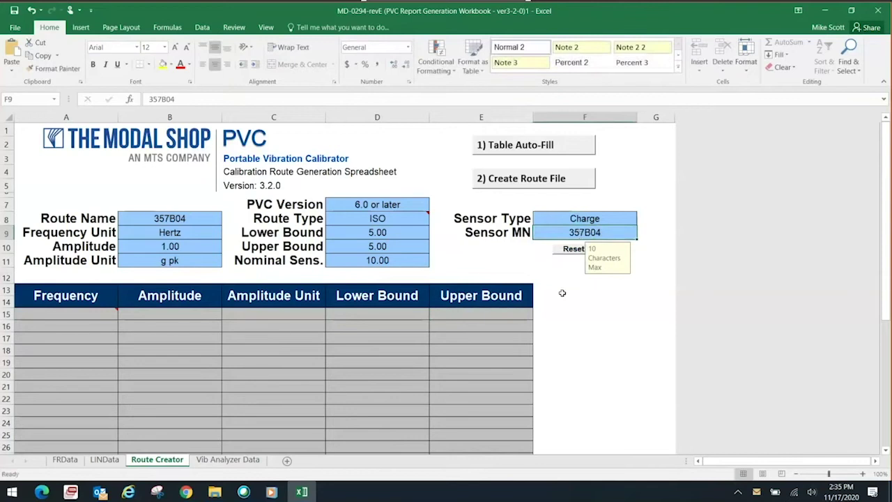
# Run Table Auto-Fill so each route row gets 1.00 g pk amplitude and 5.00 bounds.
pyautogui.click(527, 152)
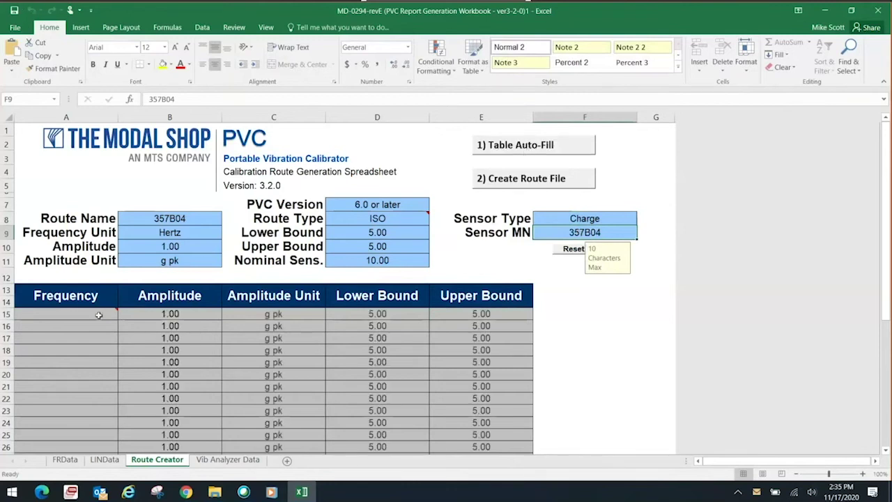
pyautogui.moveTo(99, 315)
pyautogui.moveTo(60, 315)
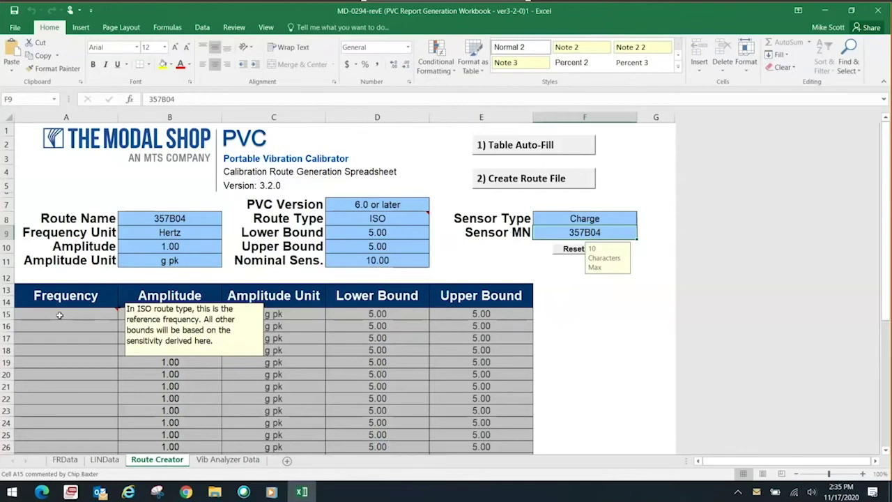
# Make the first route row 100 Hz with lower and upper bounds of 15.
pyautogui.click(59, 315)
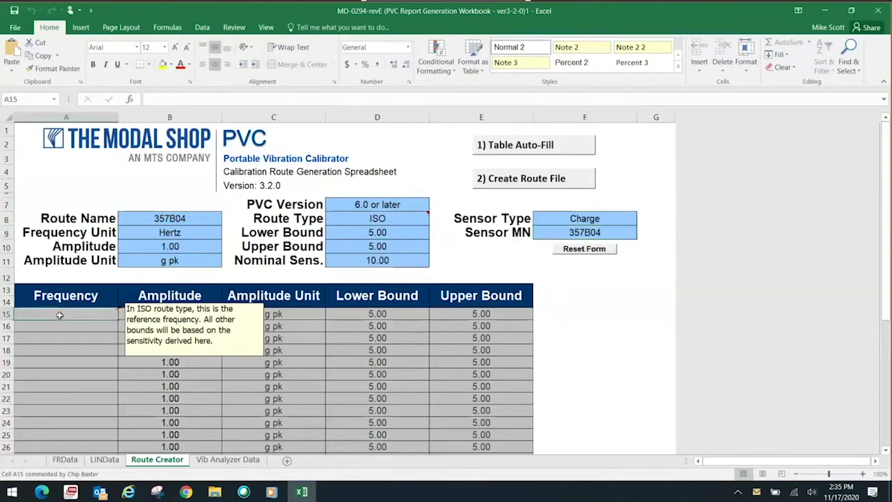
pyautogui.write('100')
pyautogui.press('Return')
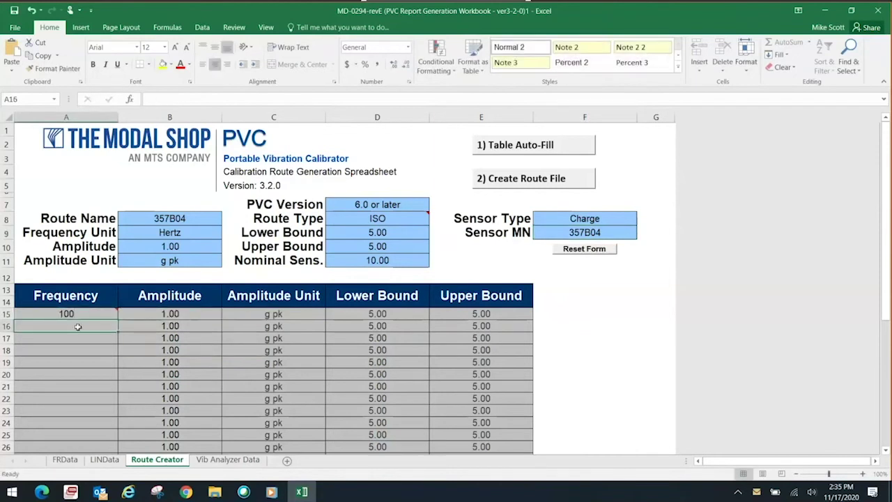
pyautogui.click(370, 314)
pyautogui.write('15')
pyautogui.press('Tab')
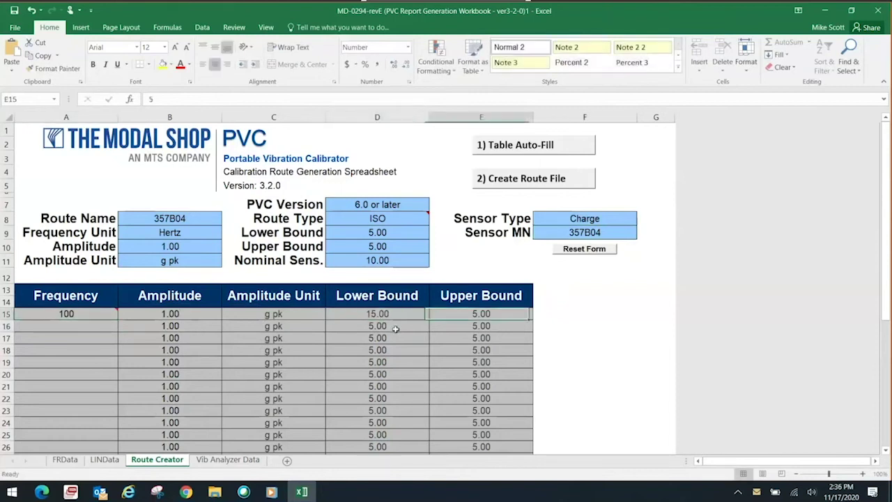
pyautogui.write('15')
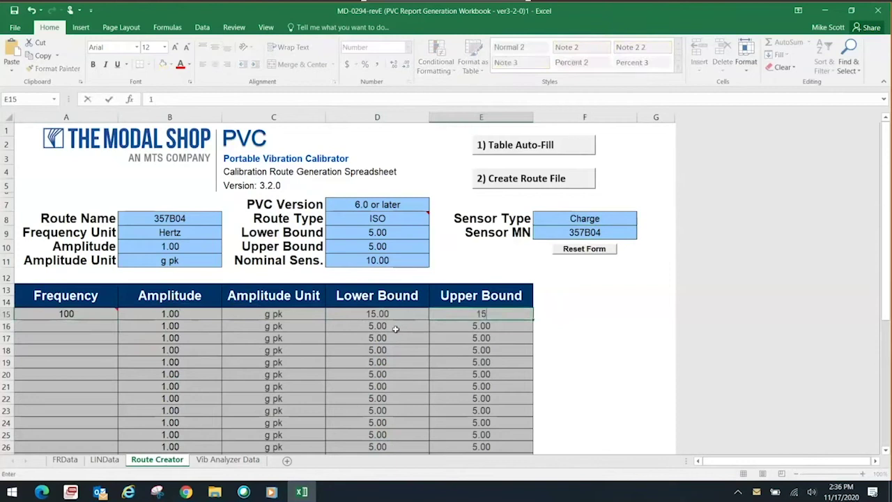
pyautogui.press('Return')
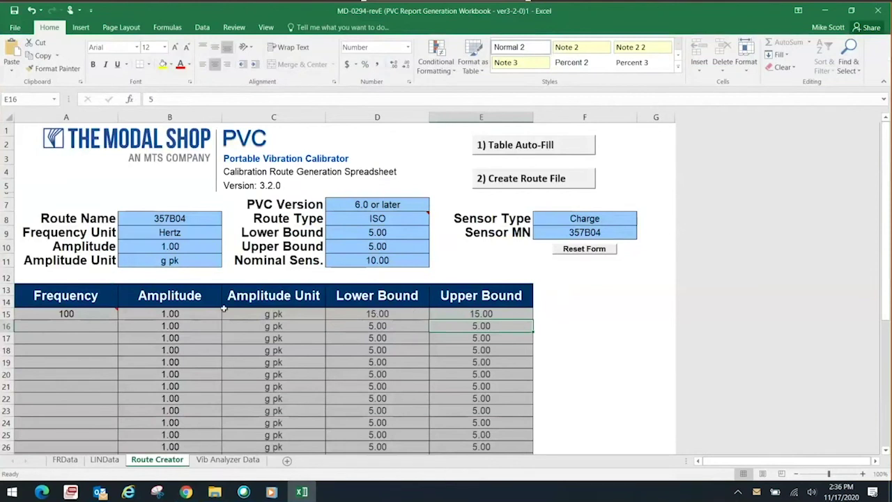
pyautogui.click(53, 325)
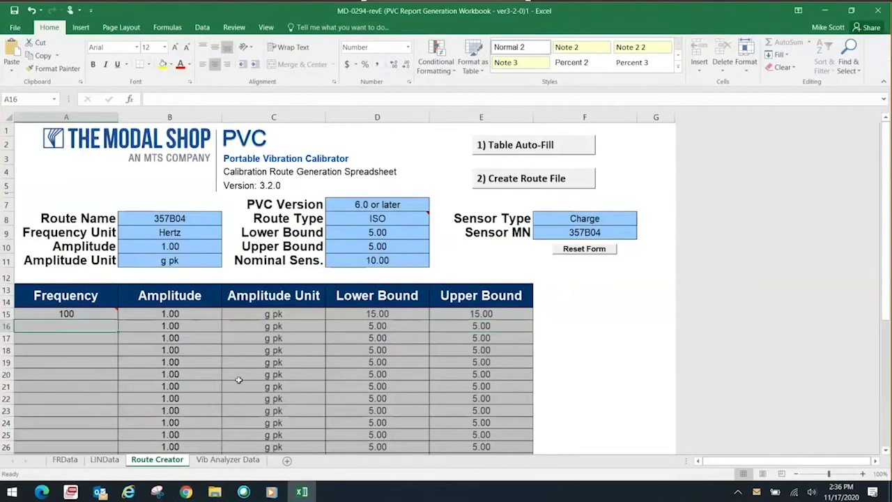
# Enter frequencies 10000, 9000, 8000 … 1000, 500, 300, 50, 30 and 10 in A16:A30.
pyautogui.write('1')
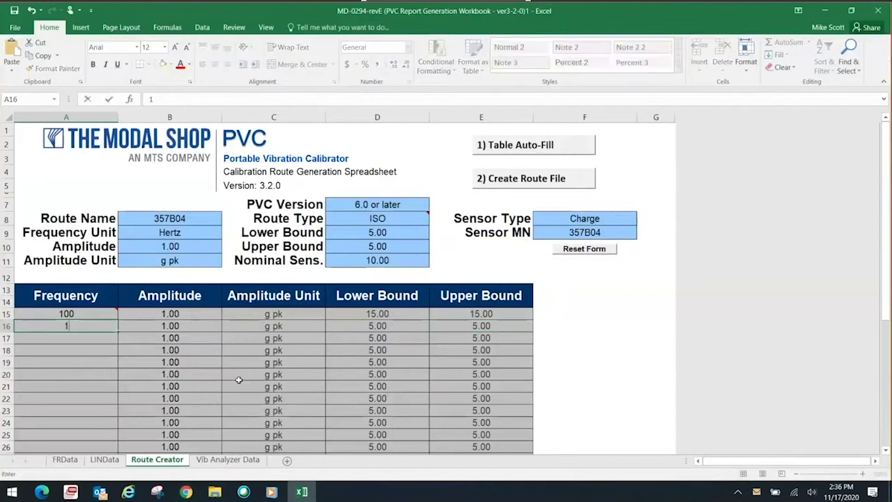
pyautogui.write('0000')
pyautogui.press('Return')
pyautogui.write('9000')
pyautogui.press('Return')
pyautogui.write('8000 7000 6000 5000 4000 3000 2000')
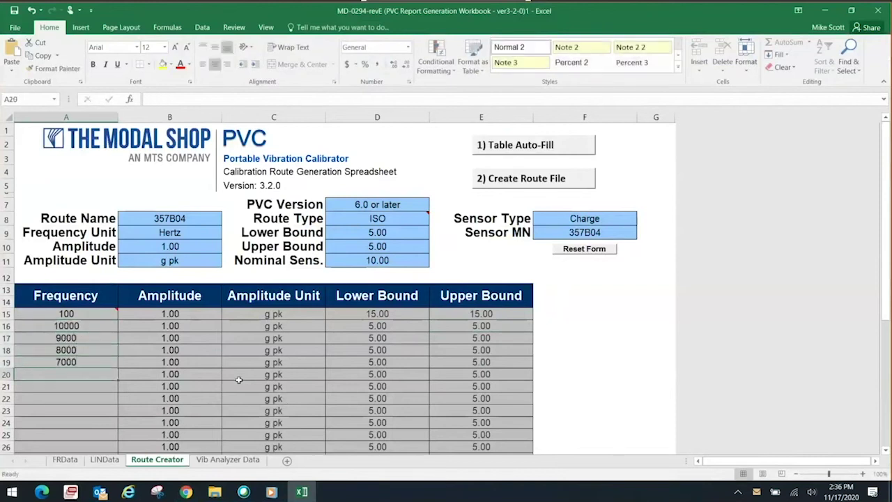
pyautogui.write(' 1000 500')
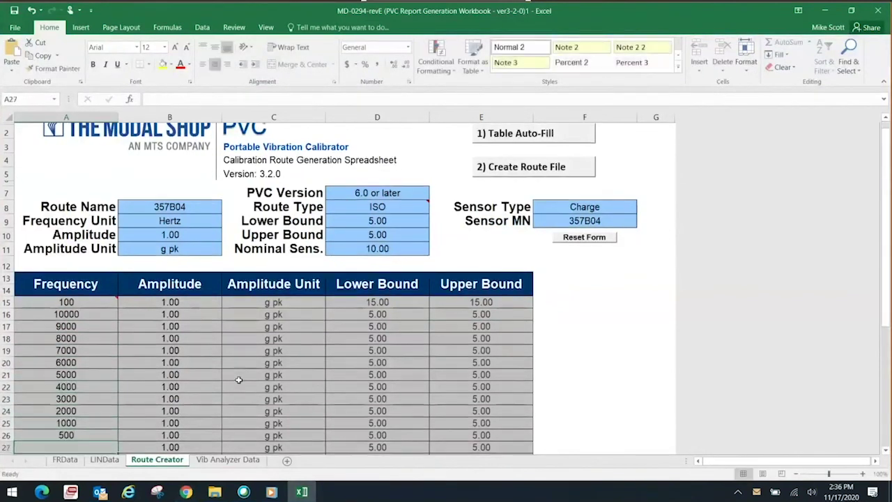
pyautogui.write(' 300 50 30 10')
pyautogui.press('Return')
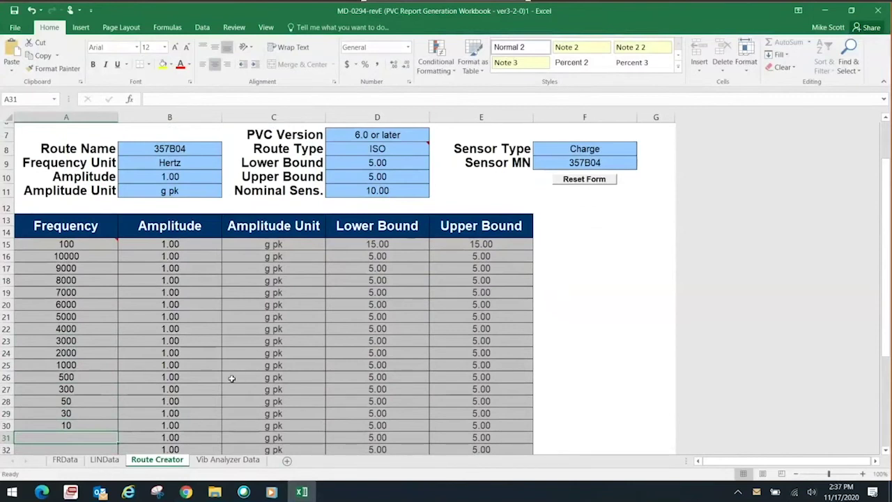
# Back on the 357B04 specifications, mark the Frequency Range (+10 %) entry.
pyautogui.hotkey('alt', 'Tab')
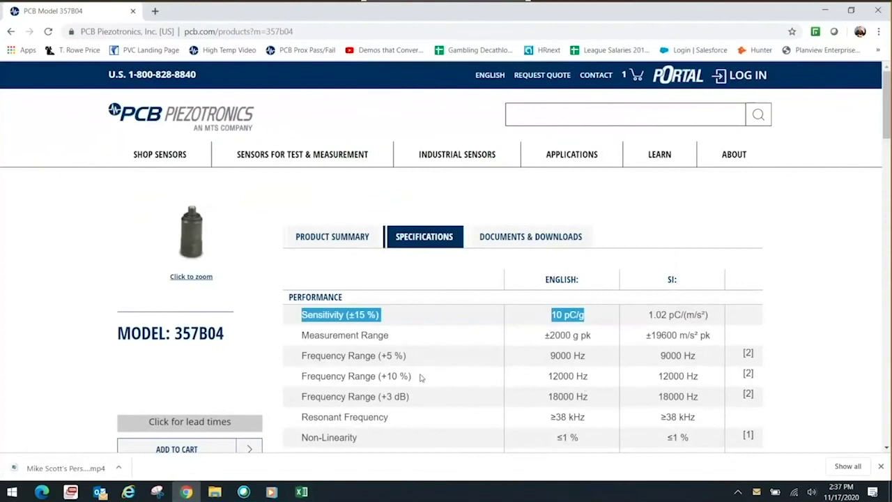
pyautogui.moveTo(410, 376); pyautogui.dragTo(370, 376)
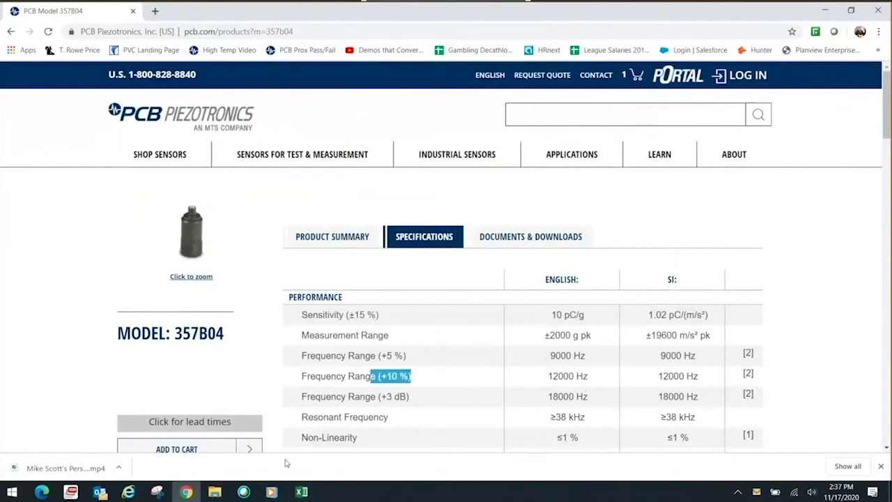
# Set the 10000 Hz row's lower and upper bounds to 10, then scroll to the top.
pyautogui.click(300, 491)
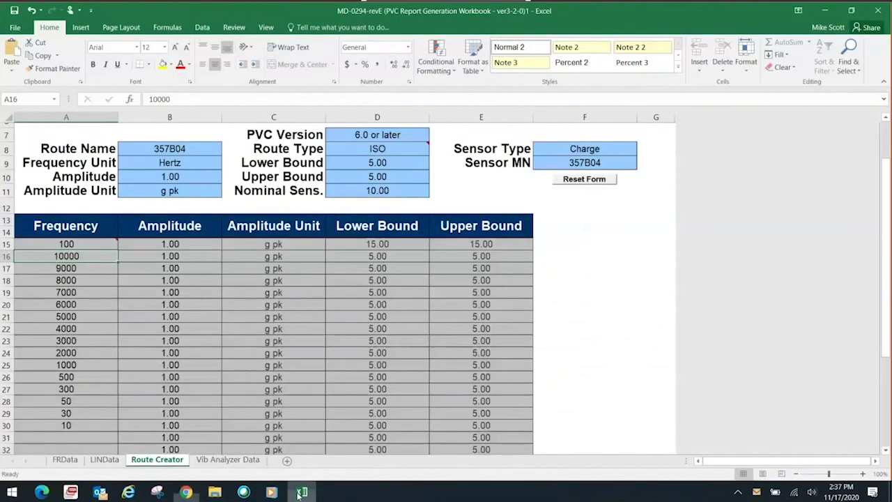
pyautogui.click(374, 256)
pyautogui.write('10')
pyautogui.press('Tab')
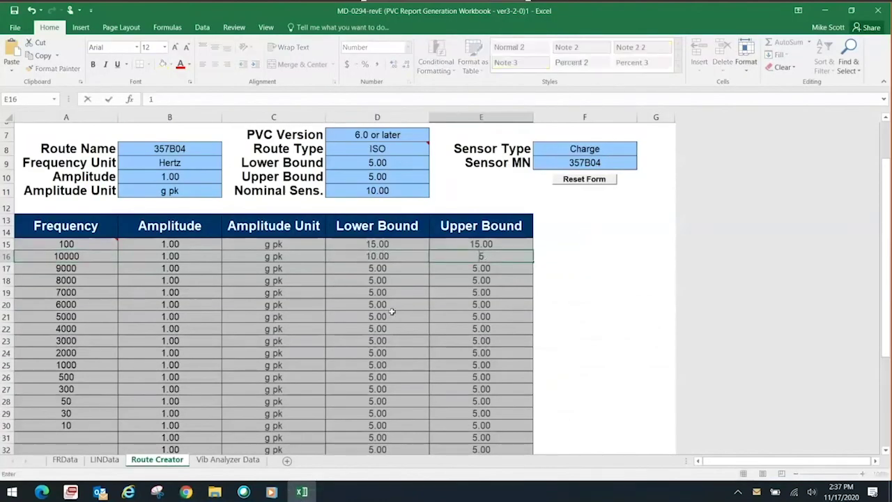
pyautogui.write('10')
pyautogui.press('Down')
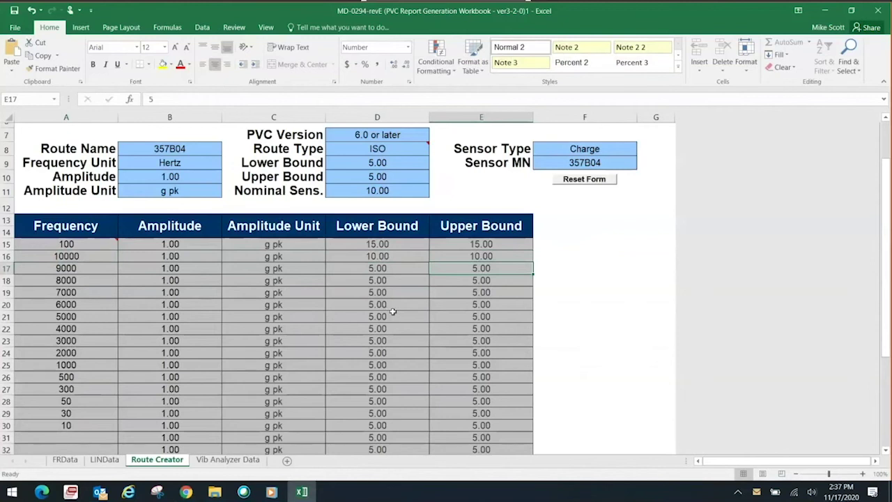
pyautogui.scroll(2, 392, 311)
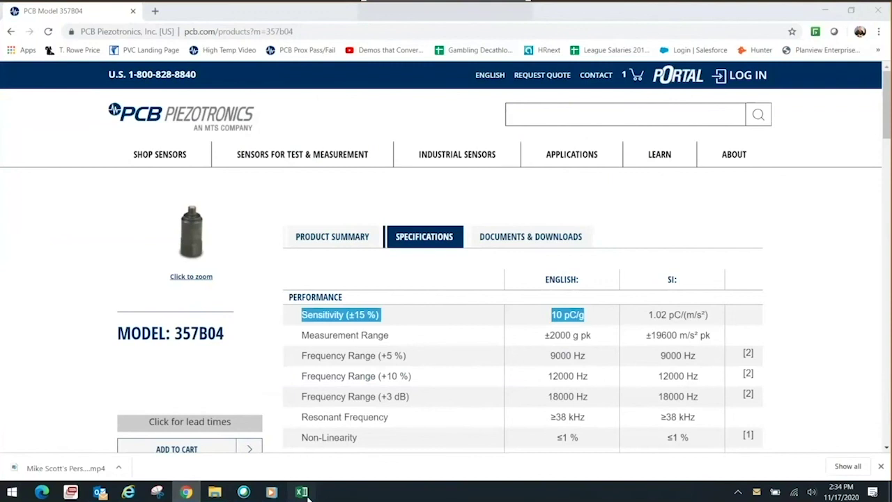
# Highlight the 357B04 specs' 12000 Hz (+10 %) and 9000 Hz (+5 %) frequency range limits.
pyautogui.moveTo(585, 375); pyautogui.dragTo(549, 376)
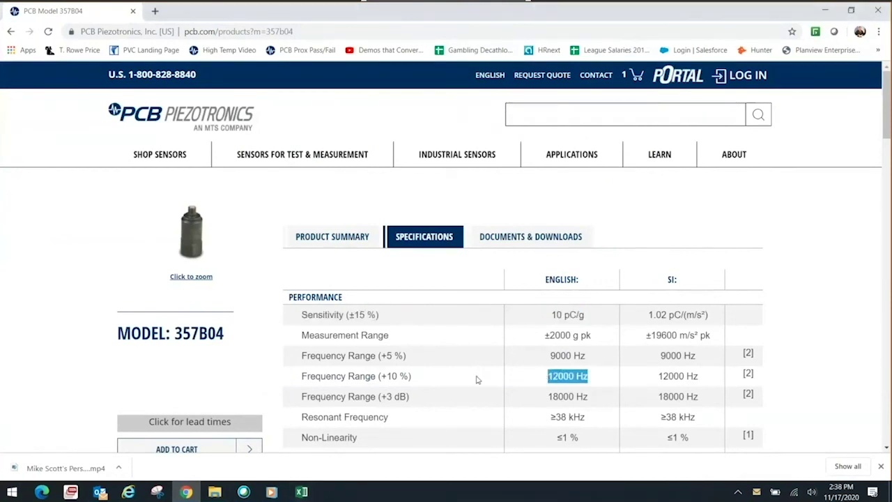
pyautogui.click(416, 355)
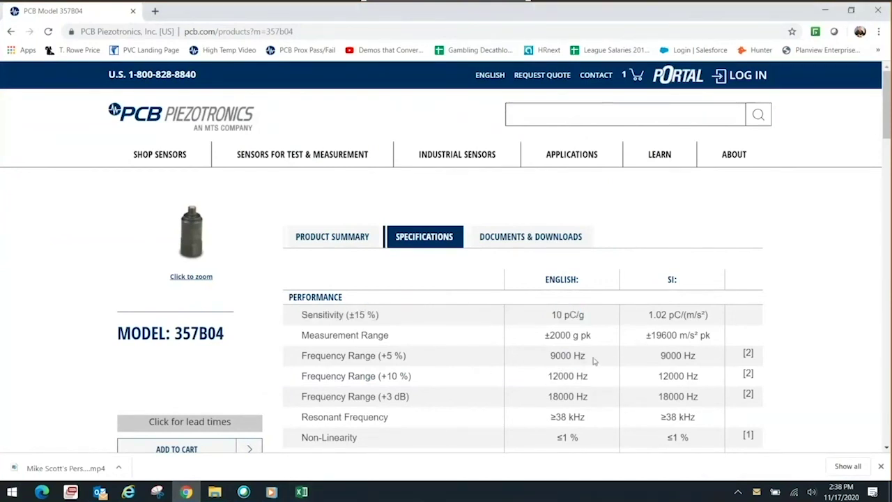
pyautogui.moveTo(593, 357); pyautogui.dragTo(551, 356)
pyautogui.moveTo(407, 356); pyautogui.dragTo(370, 356)
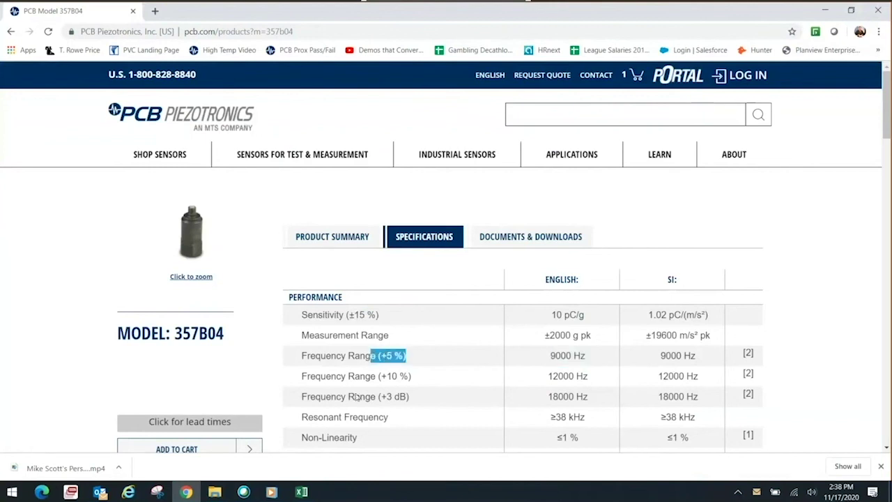
# From Excel's 2) Create Route File, browse to D:\CalRecords_PVC\Calibration_Route, then cancel saving 357B04_route.pvc.
pyautogui.click(301, 492)
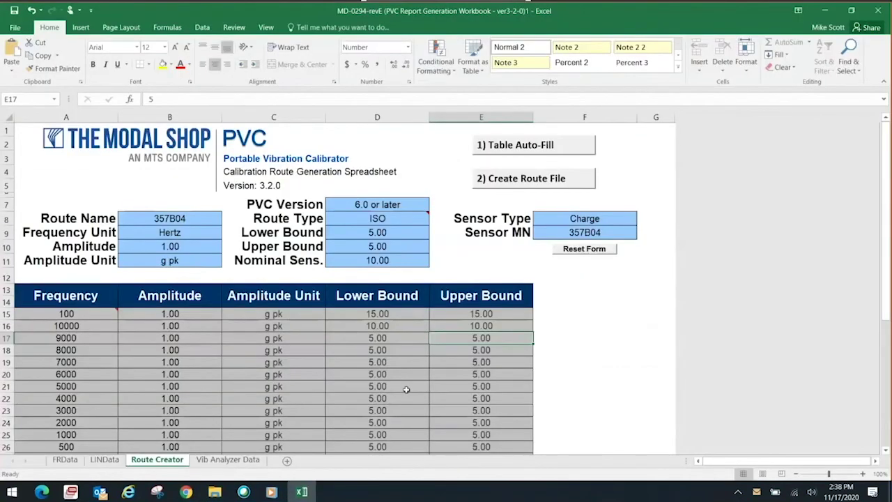
pyautogui.click(495, 178)
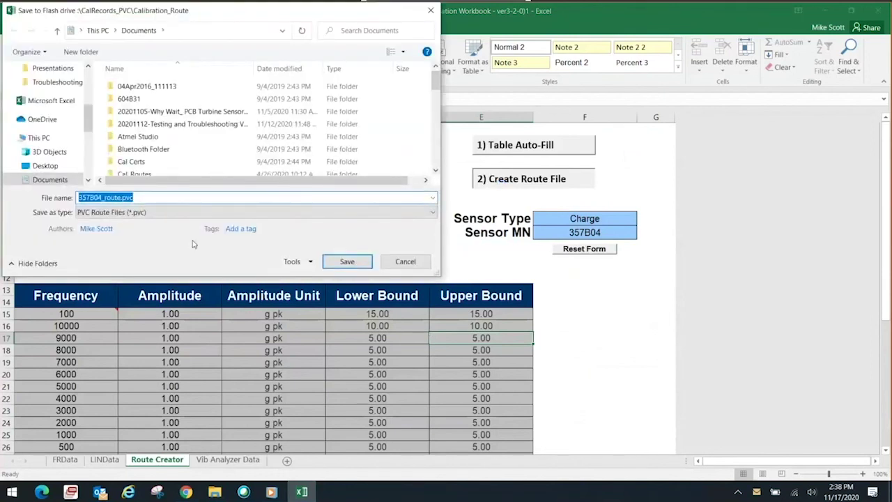
pyautogui.moveTo(88, 112); pyautogui.dragTo(89, 115)
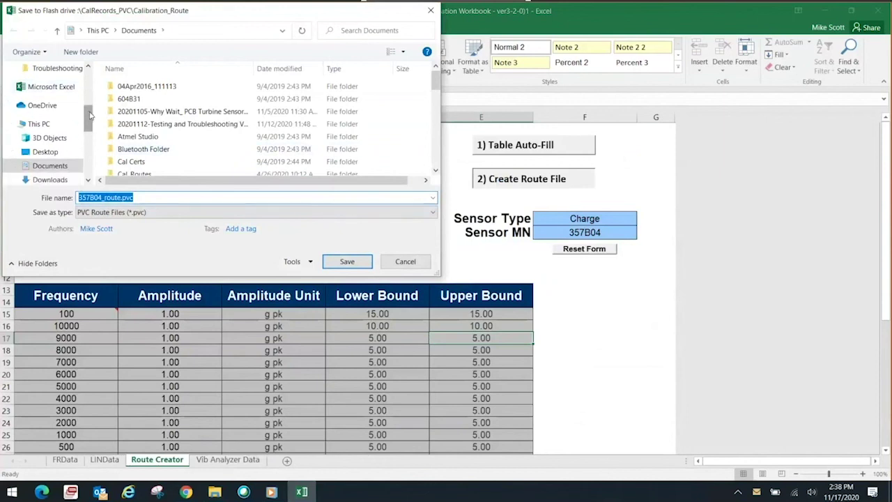
pyautogui.scroll(-3, 89, 115)
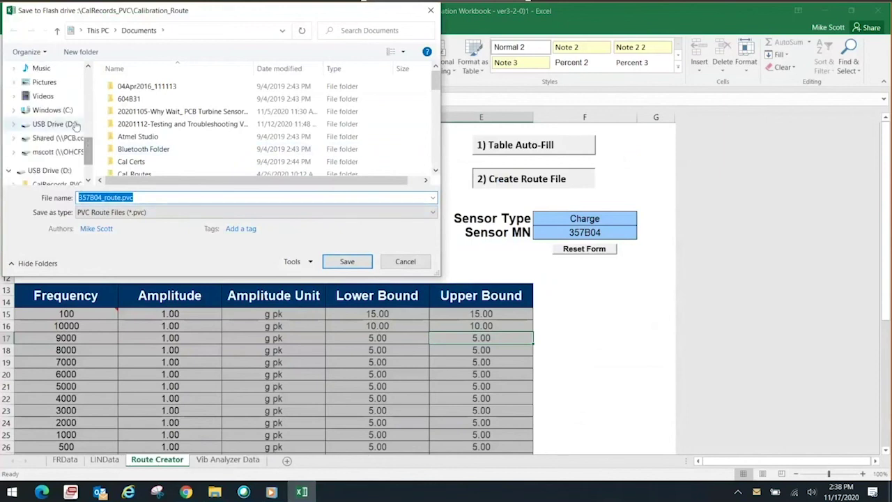
pyautogui.click(73, 124)
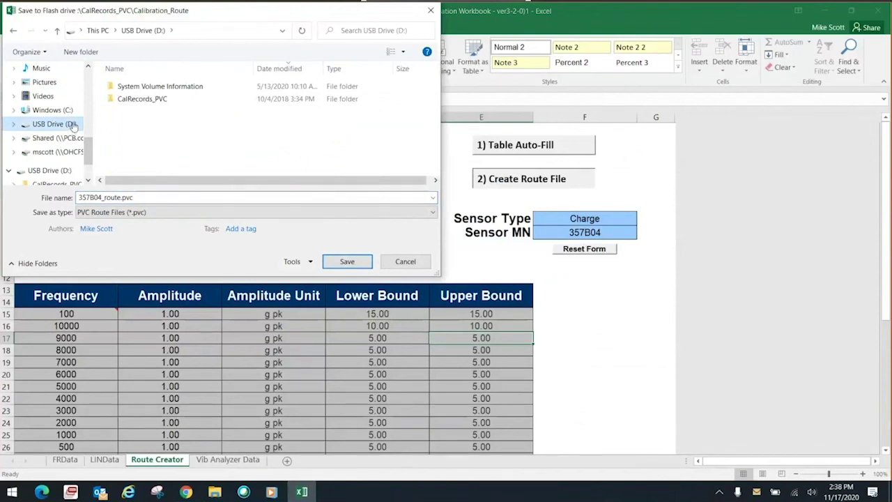
pyautogui.doubleClick(137, 102)
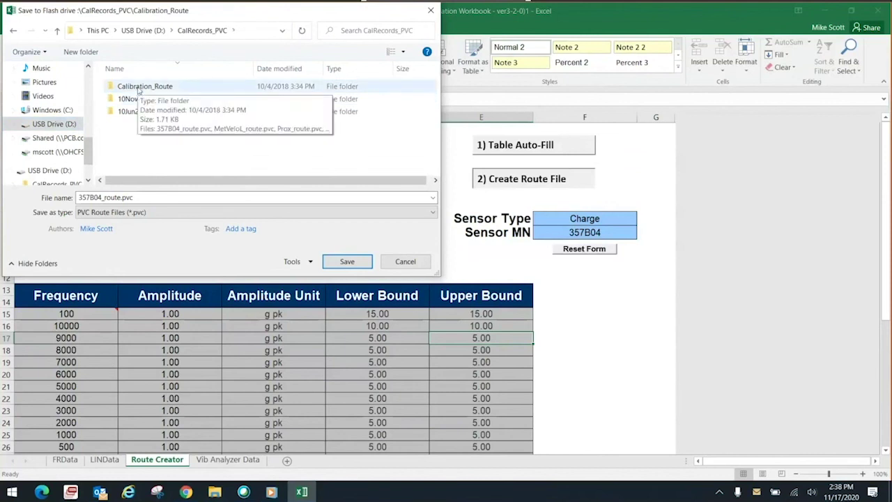
pyautogui.doubleClick(138, 87)
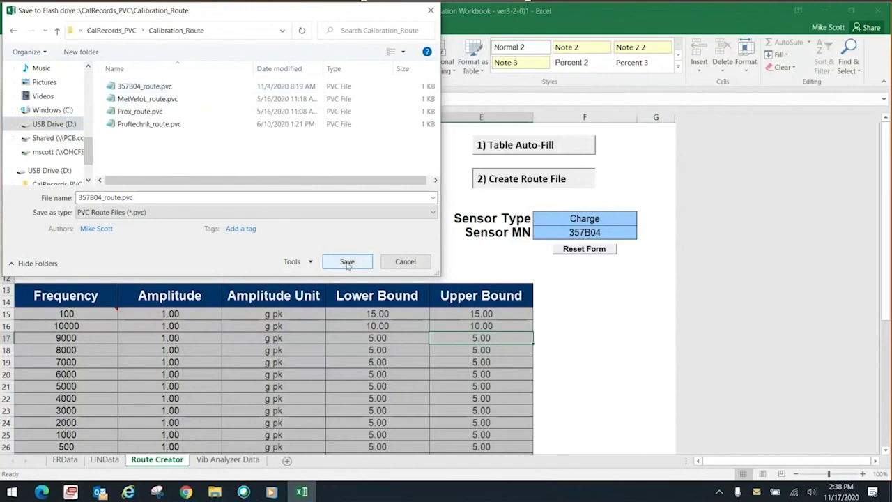
pyautogui.click(403, 263)
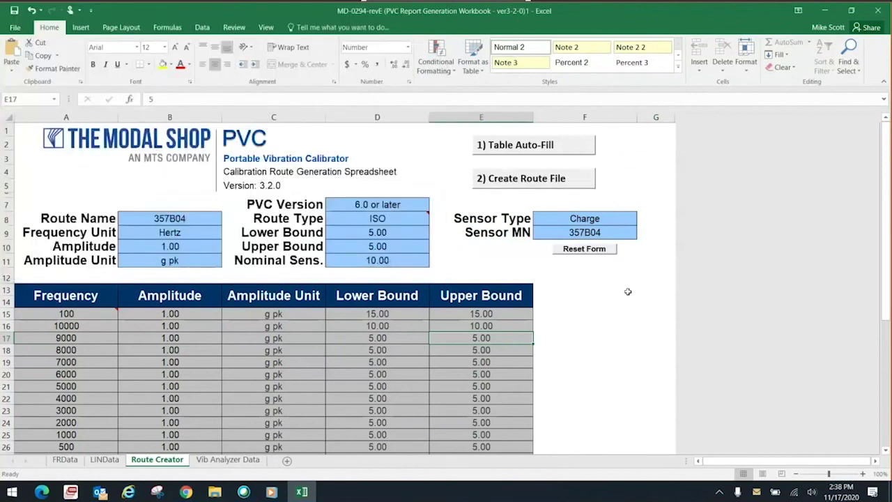